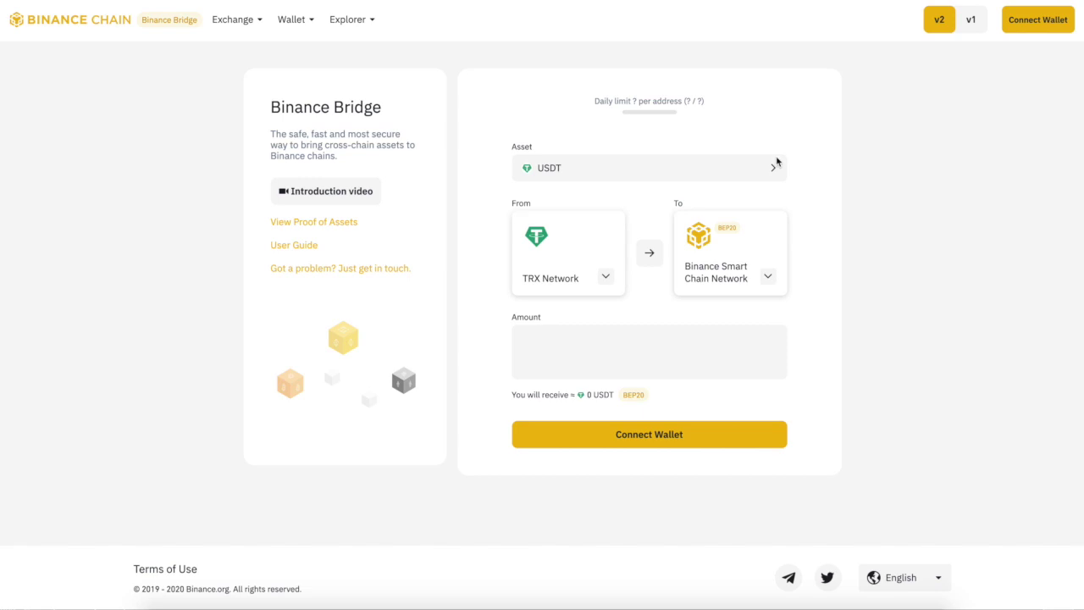
- Search 'us' in the asset picker and pick USDC for the Ethereum to BSC transfer
left_click(760, 168)
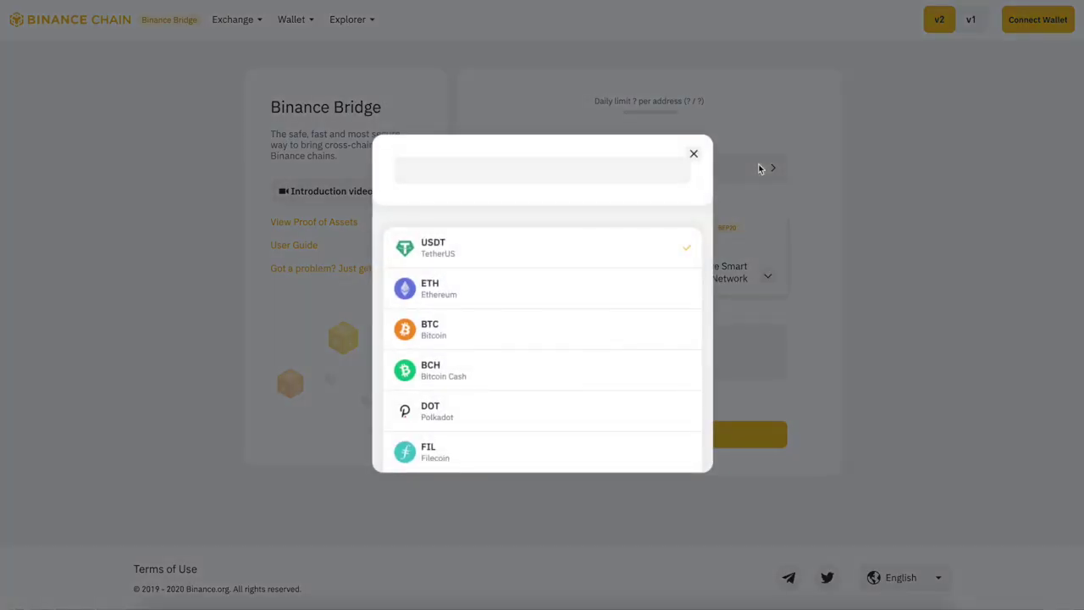
left_click(467, 160)
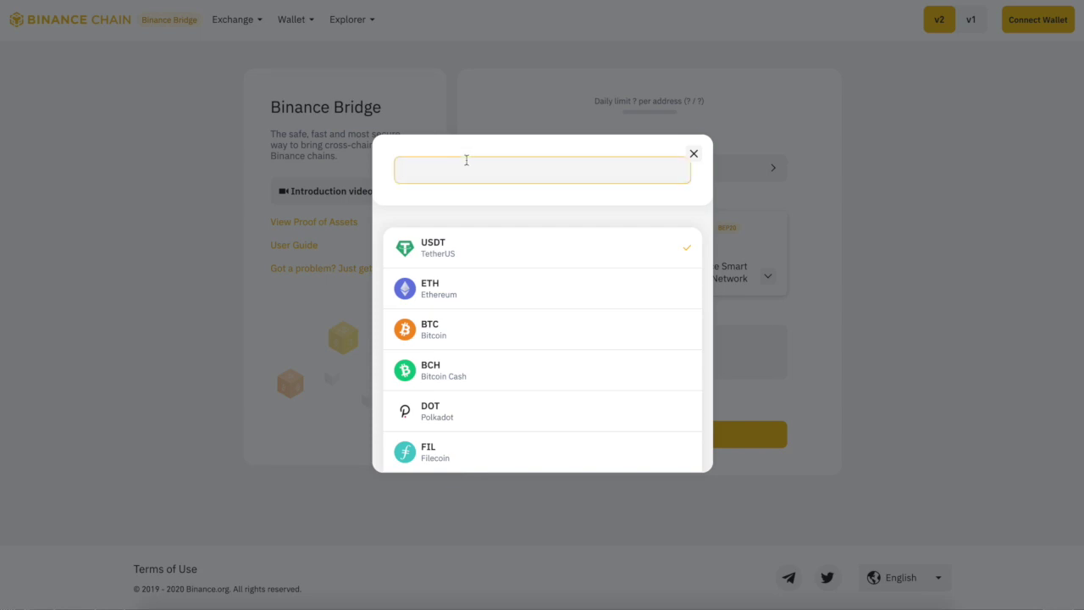
type("us")
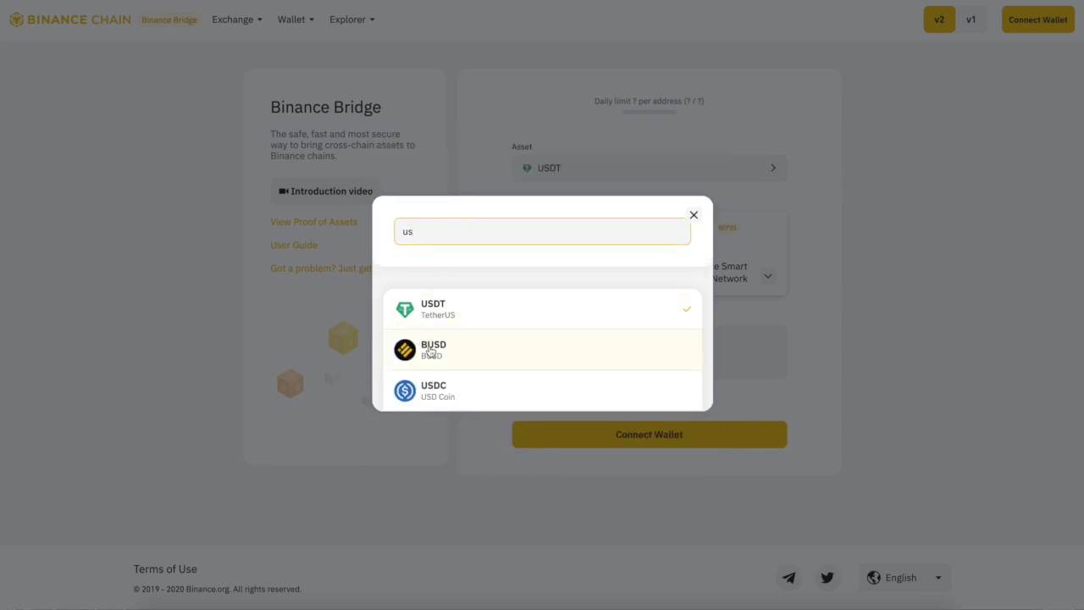
left_click(427, 392)
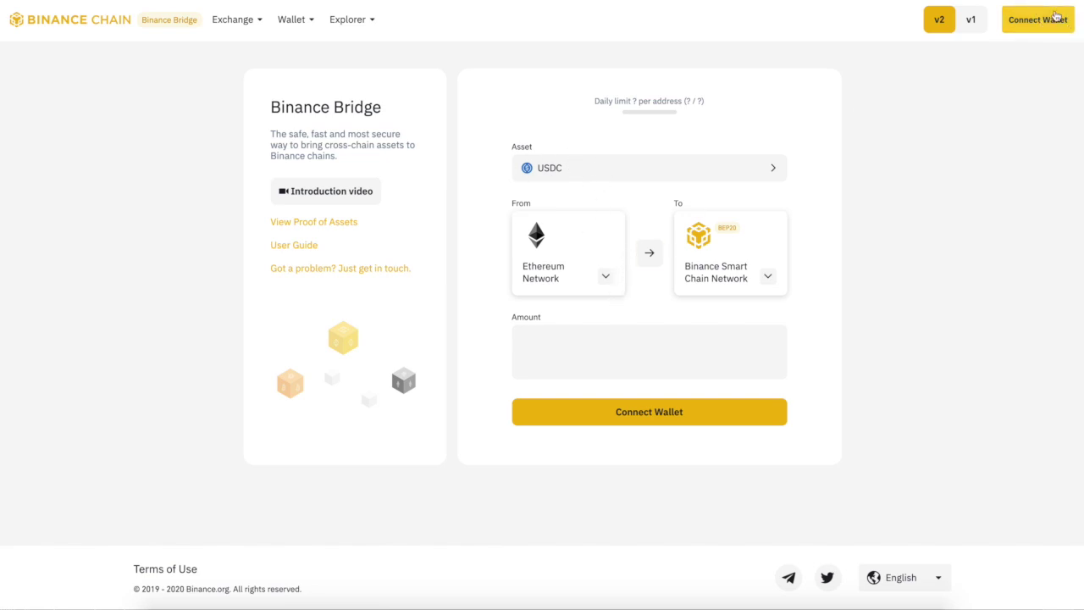
- Connect MetaMask to Binance Bridge, filling the destination address with a 76,834.42 USDC daily limit
left_click(1037, 23)
left_click(637, 232)
left_click(566, 421)
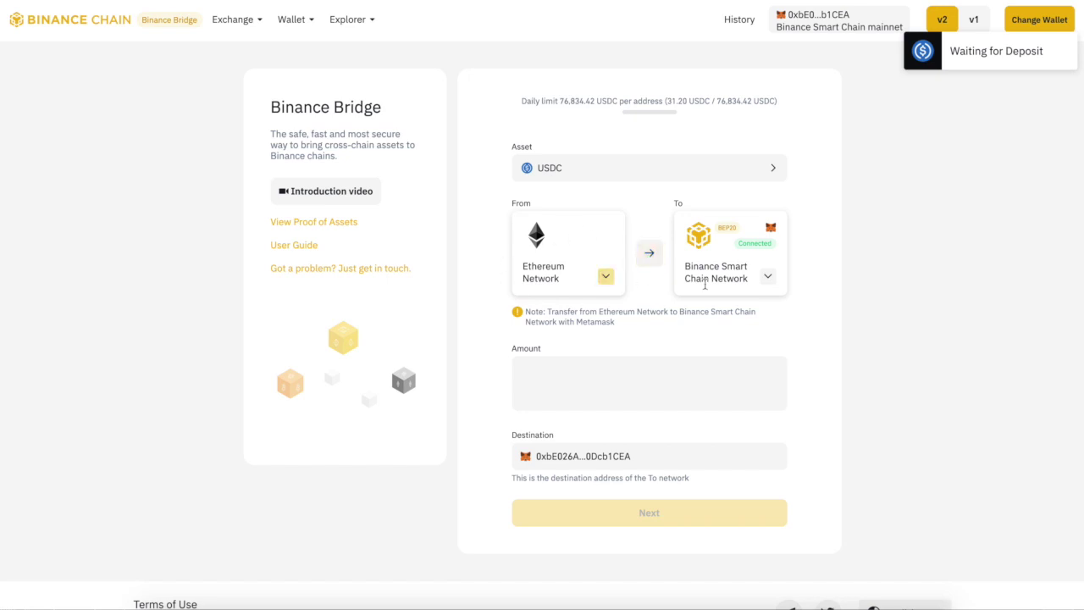
- Enter 5000 as the amount, accept the terms and confirm the USDC bridge order
left_click(620, 368)
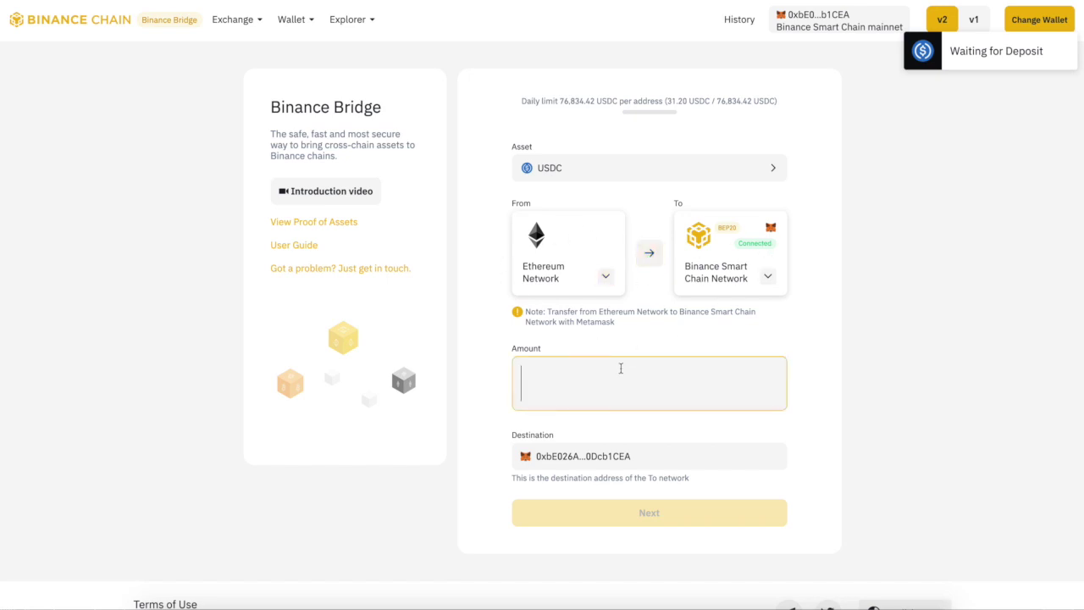
type("5000")
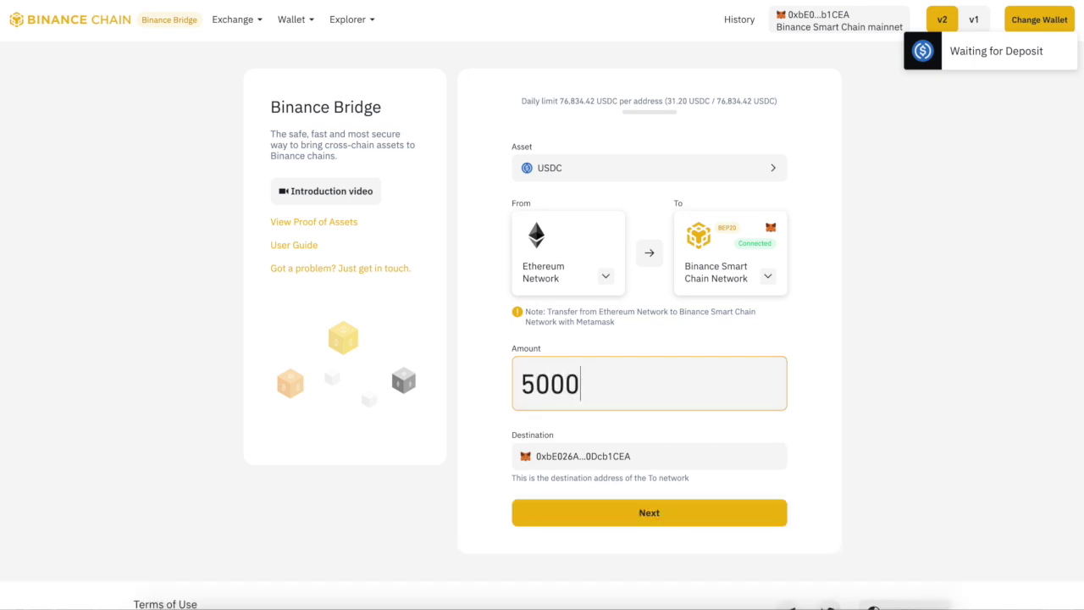
left_click(646, 517)
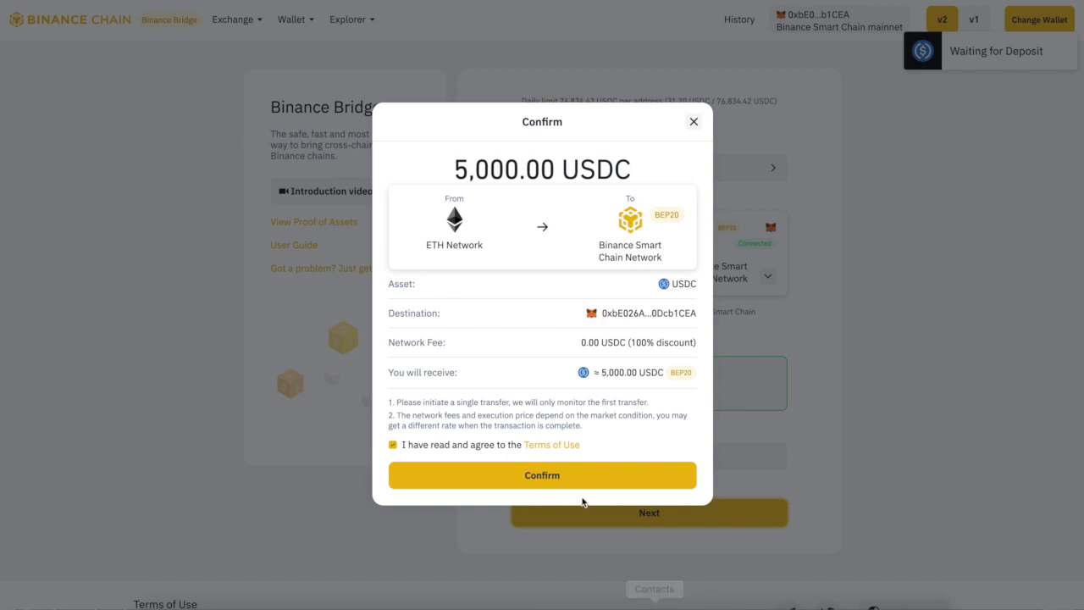
left_click(564, 486)
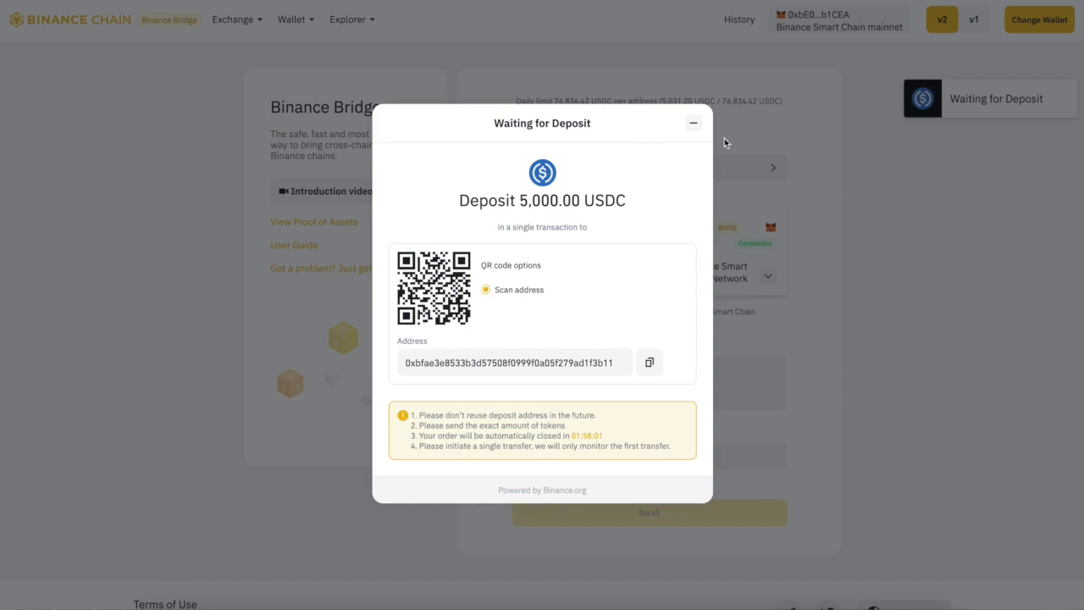
- Minimize the deposit window and review the transfer's 12/12 Ethereum confirmations, then minimize it
left_click(695, 125)
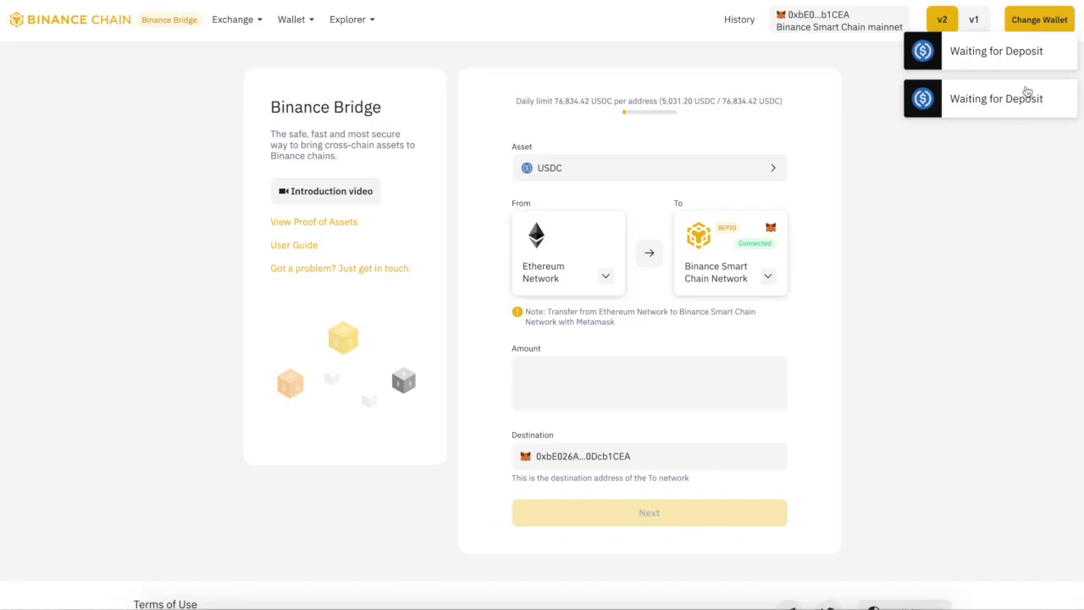
left_click(973, 97)
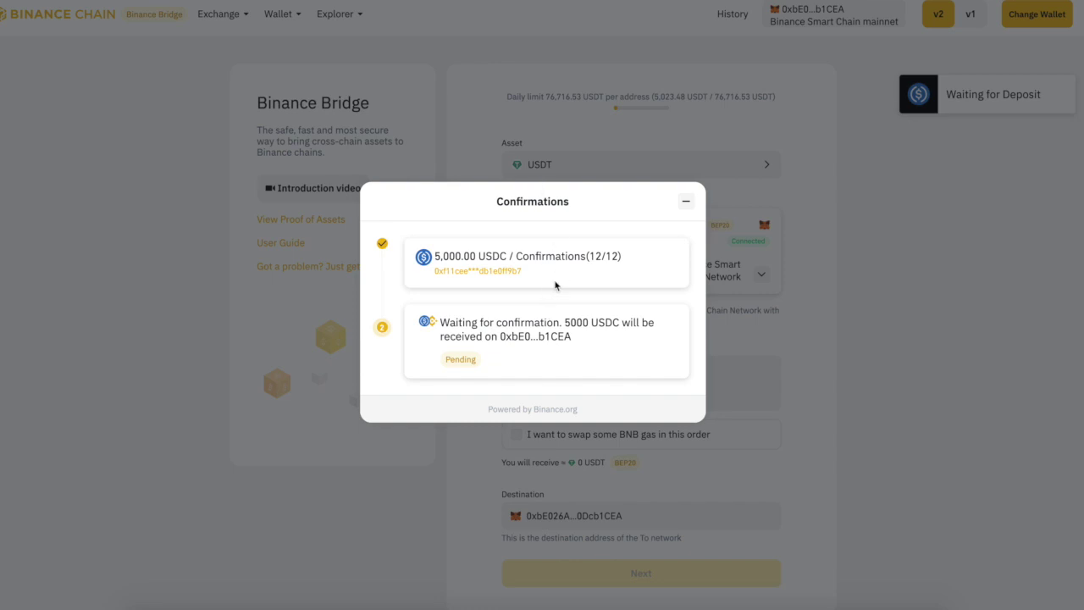
scroll(881, 316, "down", 1)
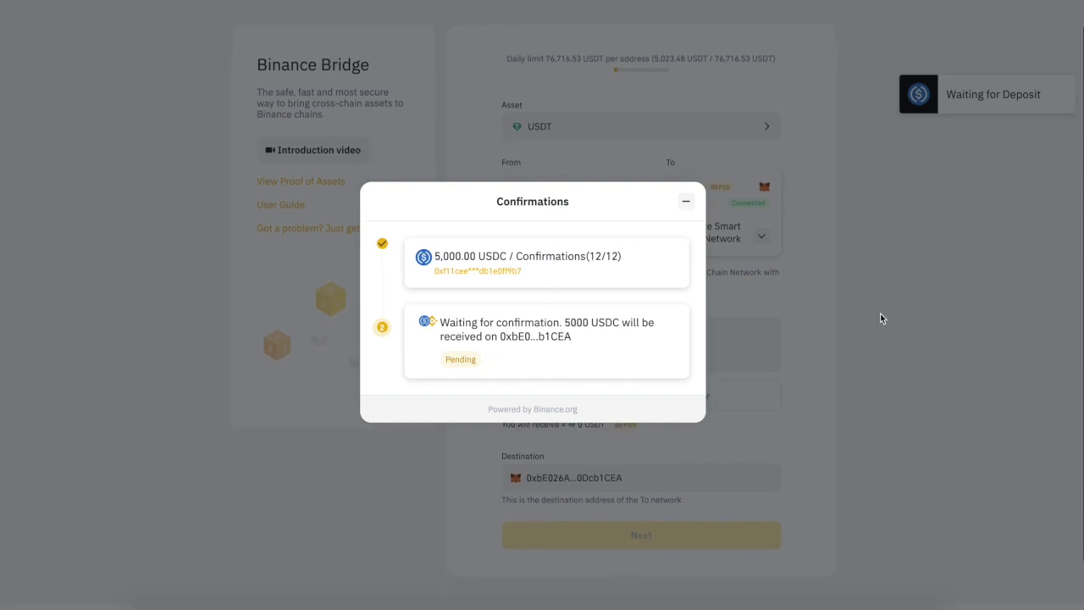
left_click(686, 201)
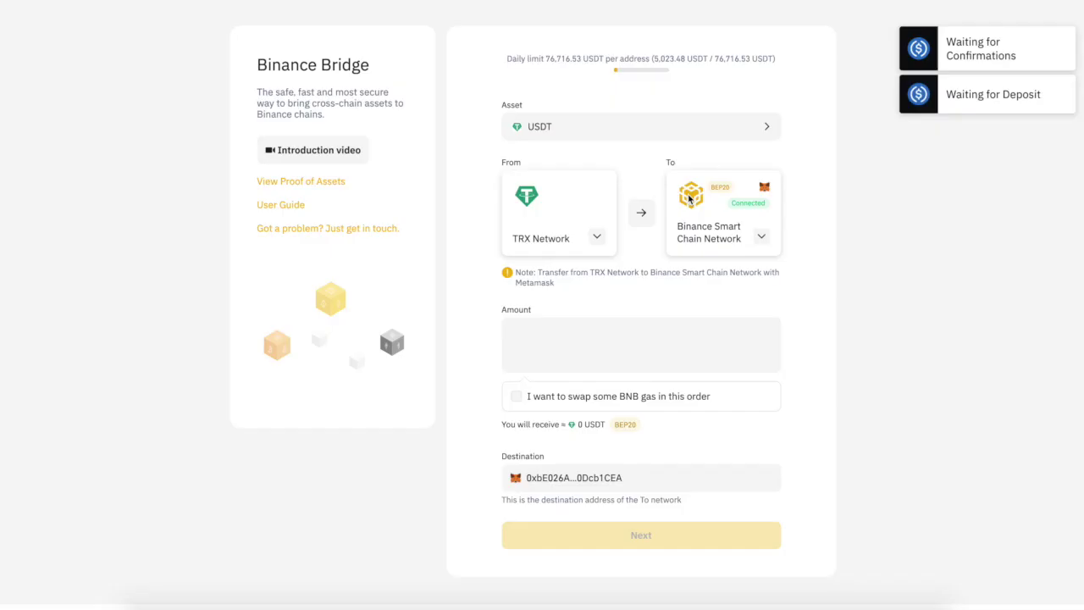
left_click(1059, 5)
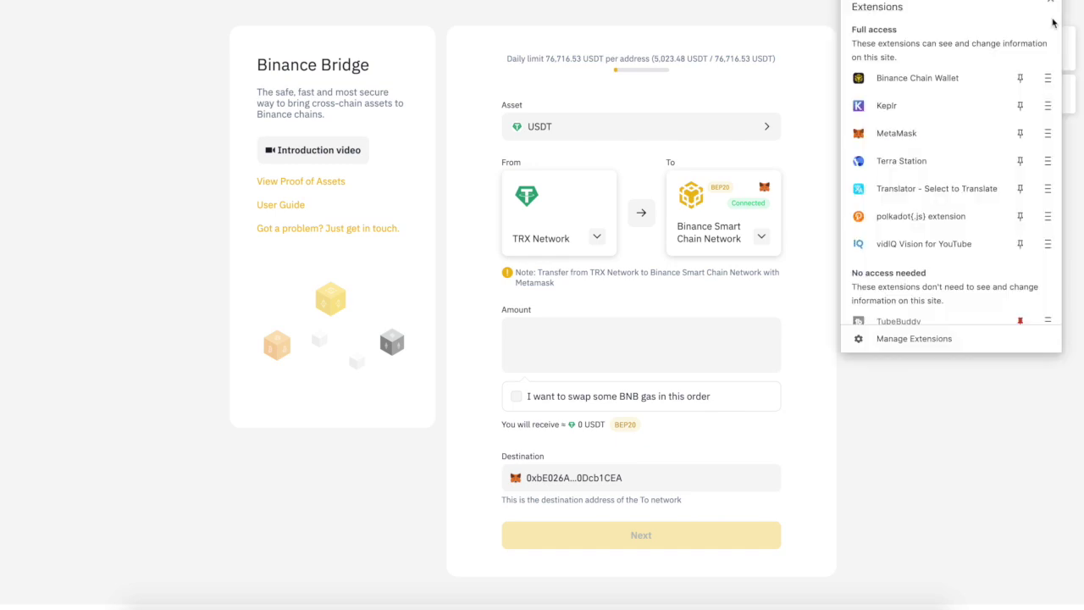
- Open MetaMask, confirm it is on Smart Chain, and copy the account address
left_click(929, 135)
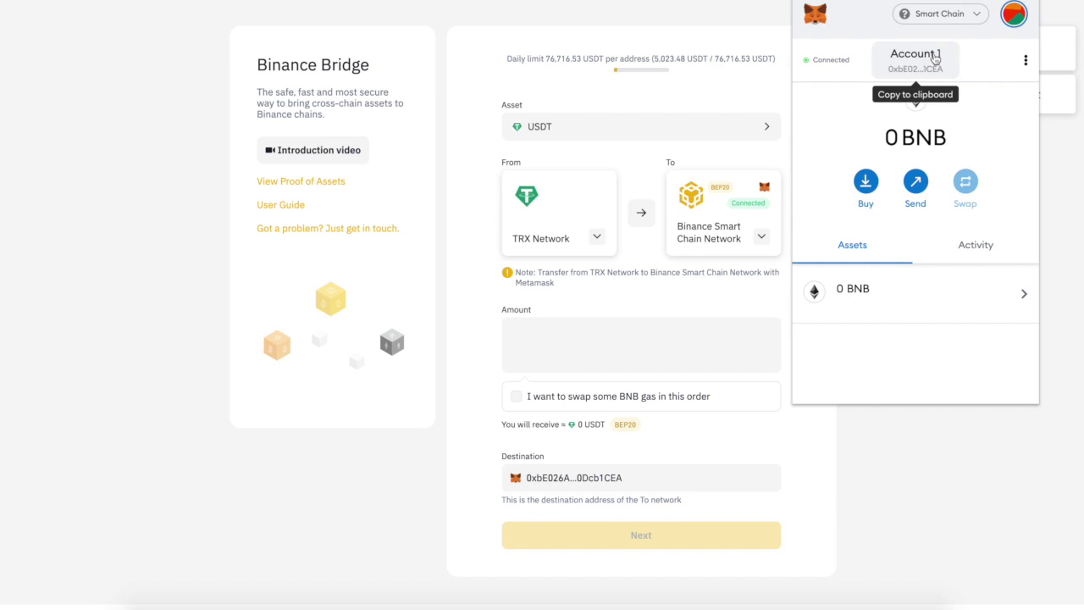
left_click(949, 17)
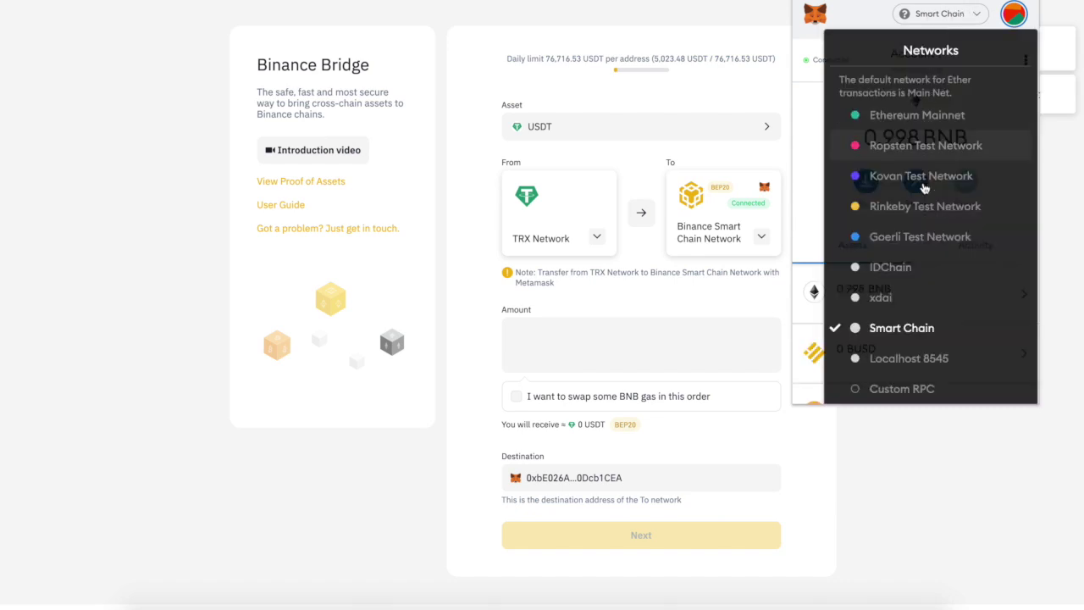
left_click(818, 195)
left_click(936, 53)
left_click(1022, 21)
left_click(1023, 21)
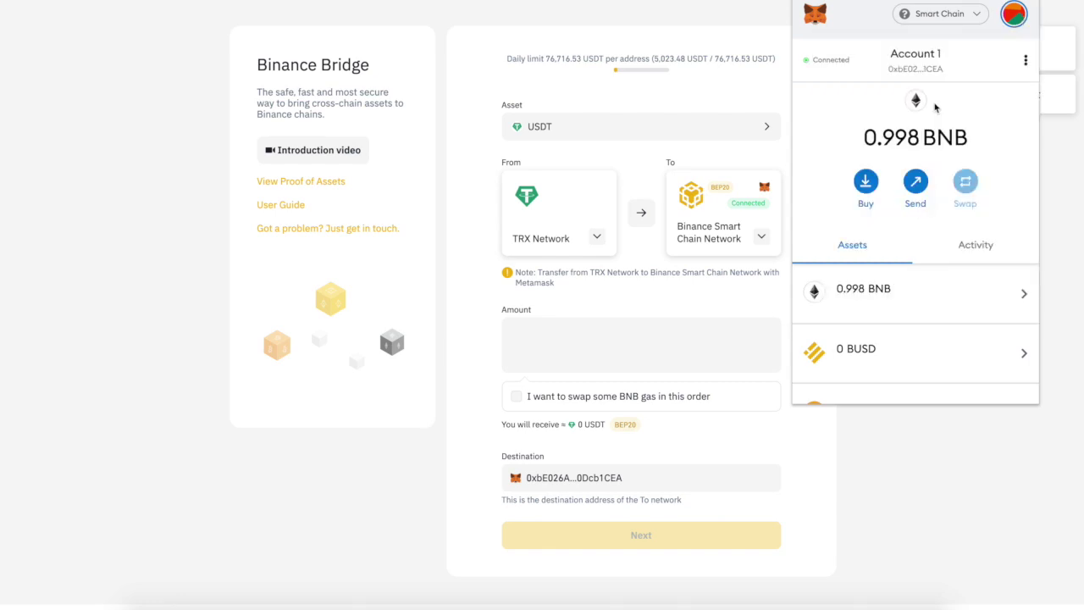
- Scroll the Assets list and check the 5000 USDC token details
scroll(881, 267, "down", 3)
scroll(974, 305, "down", 3)
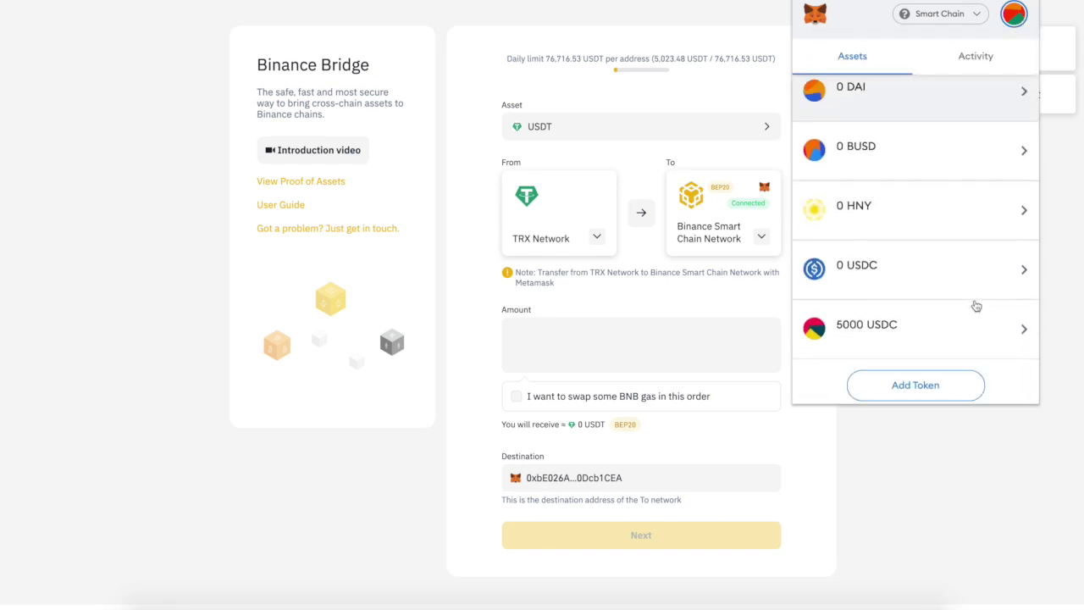
left_click(908, 333)
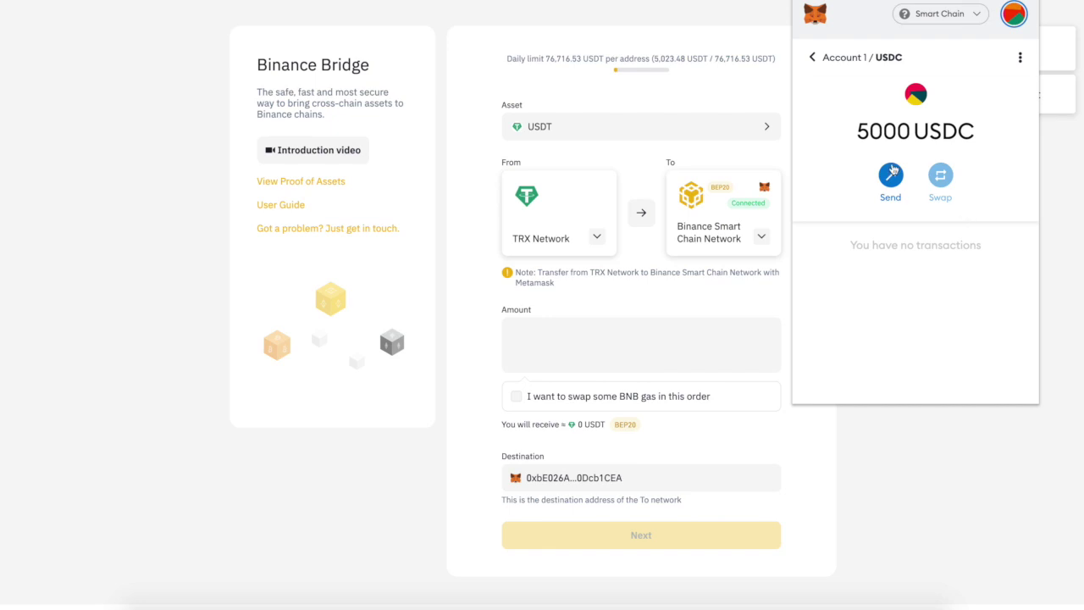
left_click(813, 56)
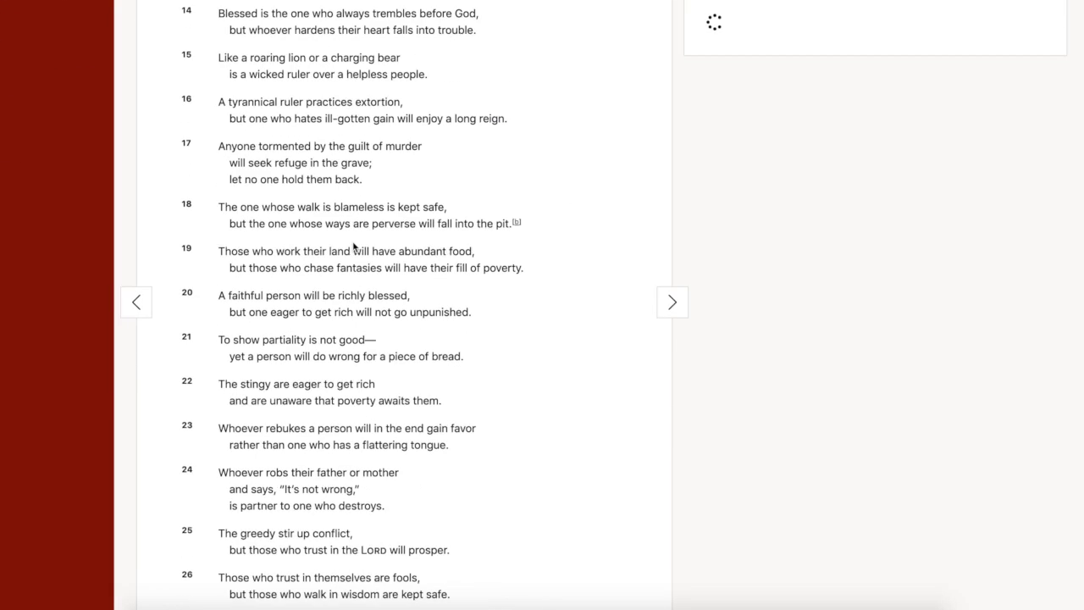
scroll(355, 247, "down", 1)
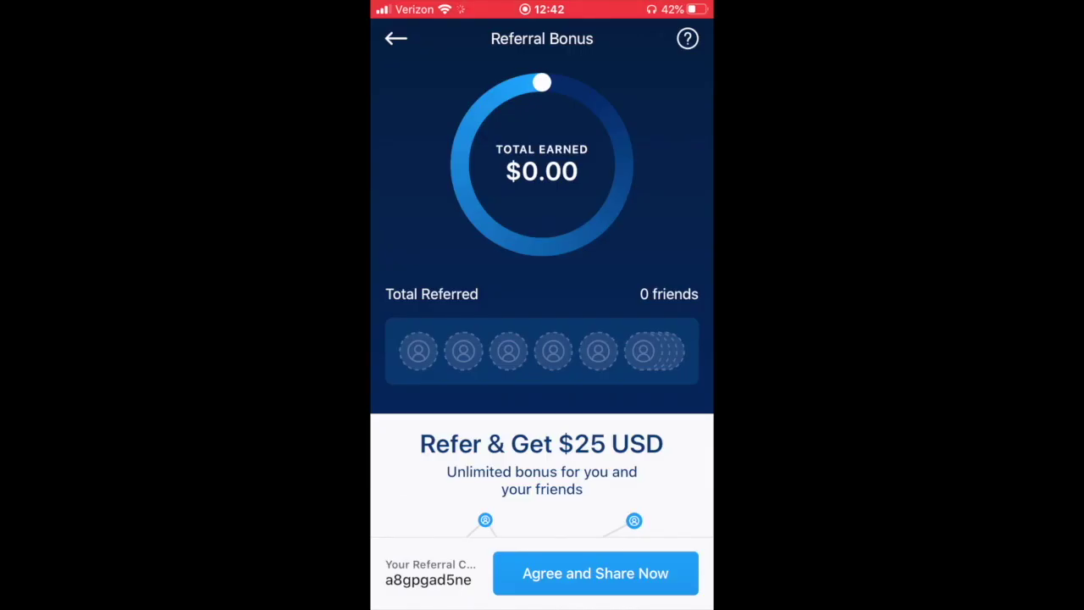
- Scroll through the Referral Bonus terms screen
scroll(542, 296, "down", 5)
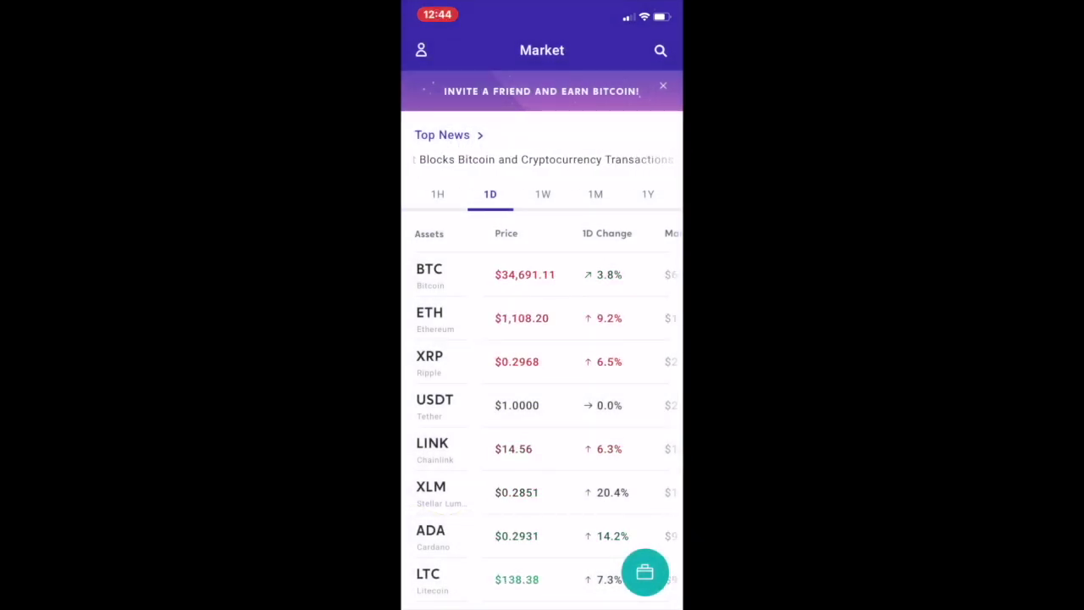
- Open the Bitcoin details page and inspect its earlier price on the chart
scroll(542, 382, "down", 5)
scroll(542, 339, "up", 5)
left_click(458, 271)
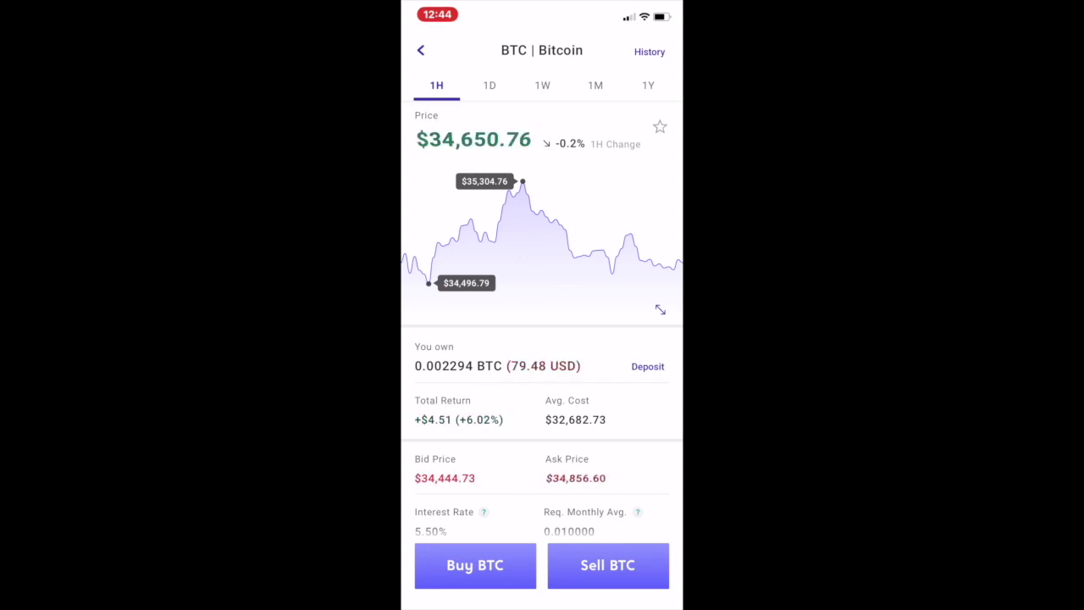
left_click_drag(534, 237, 588, 237)
scroll(543, 381, "down", 2)
- Try a limit Bitcoin purchase and cancel it, then view the $25 Refer a Friend code
left_click(475, 565)
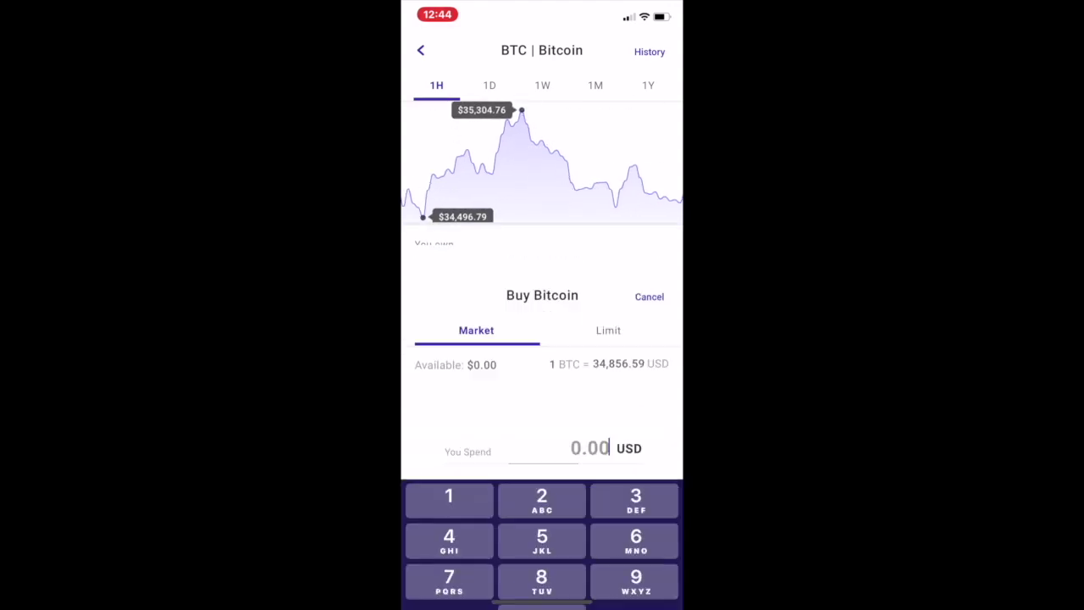
left_click(608, 85)
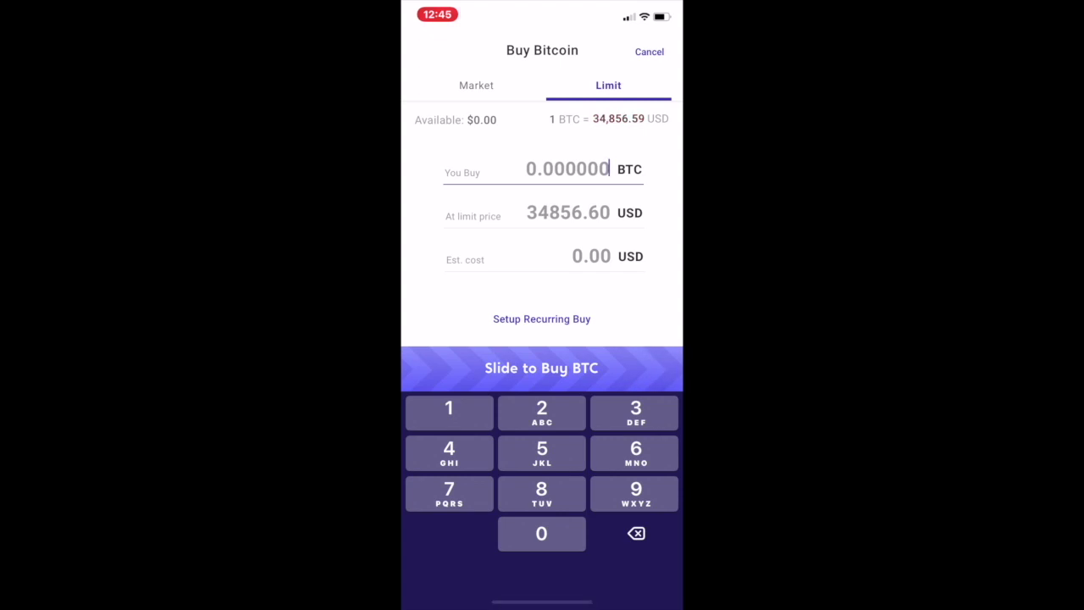
left_click(650, 52)
left_click(420, 50)
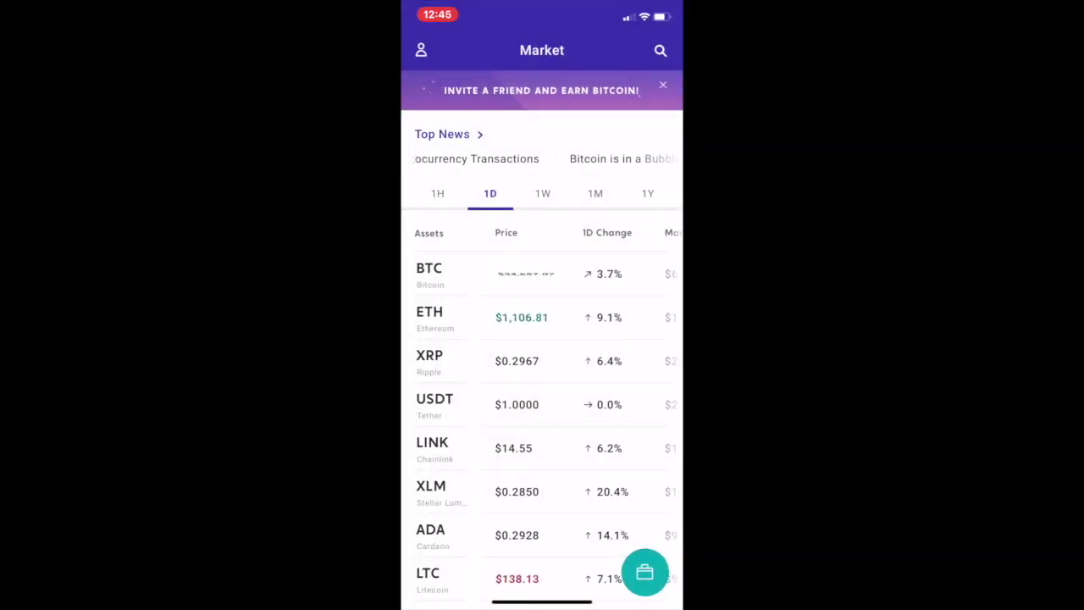
left_click(541, 90)
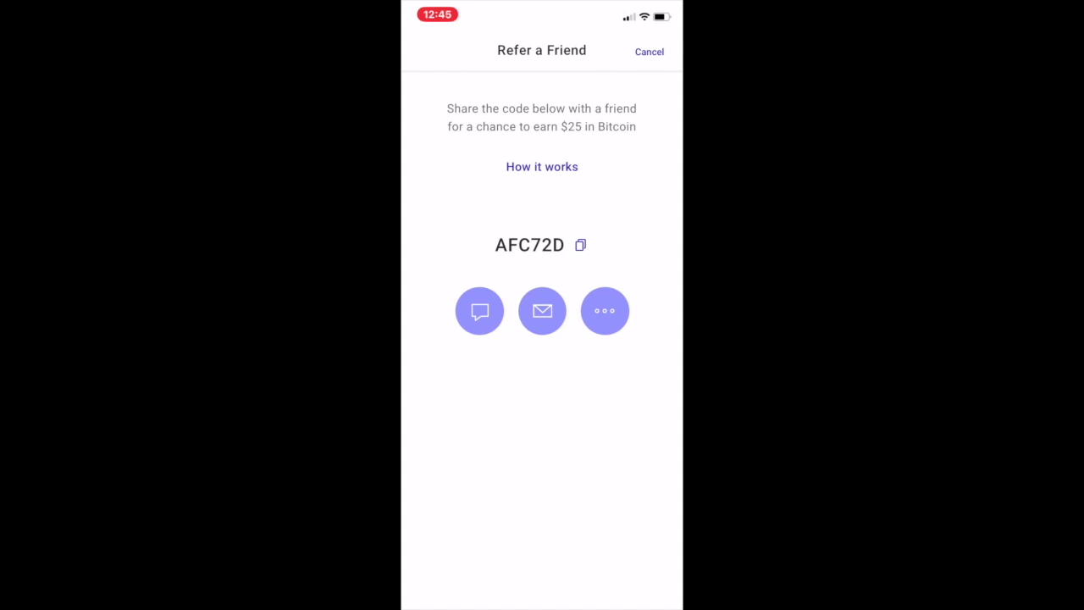
left_click(650, 52)
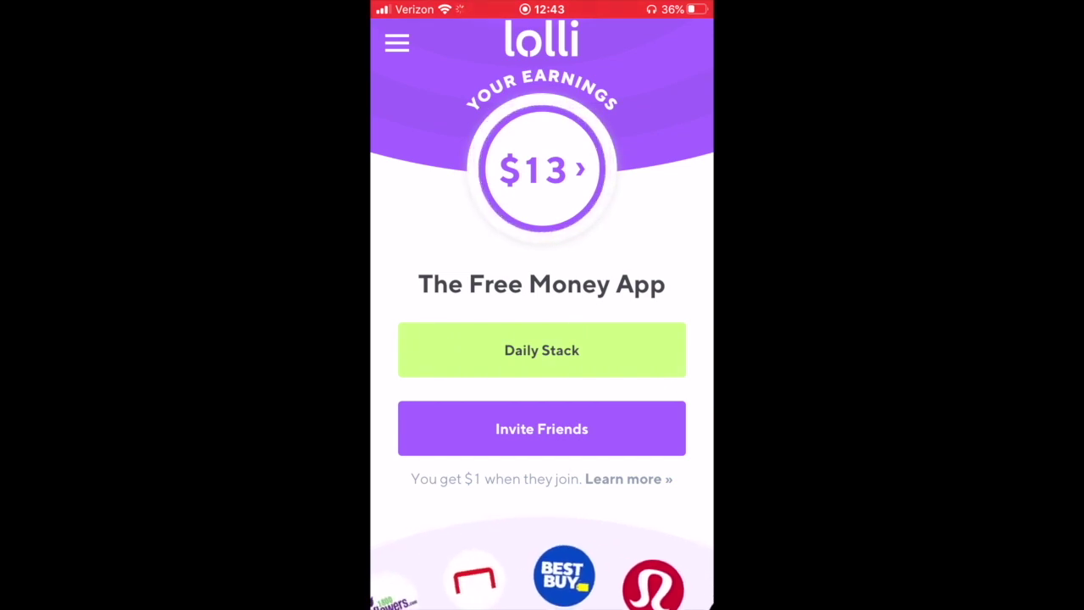
- Open Daily Stack and the wallet history, scrolling to the $1.00 invite reward
left_click(541, 350)
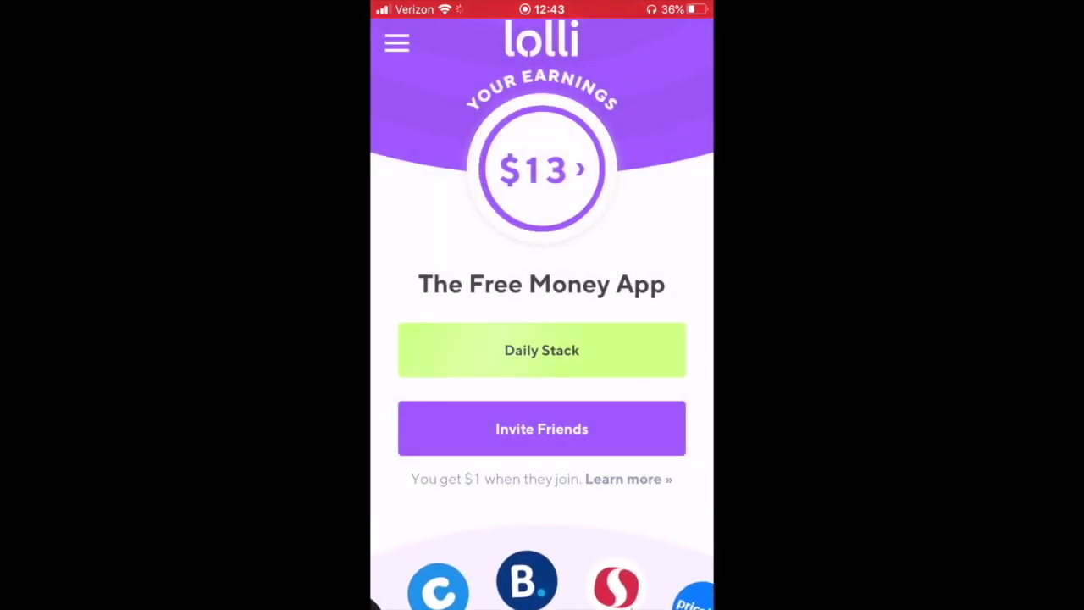
left_click(542, 169)
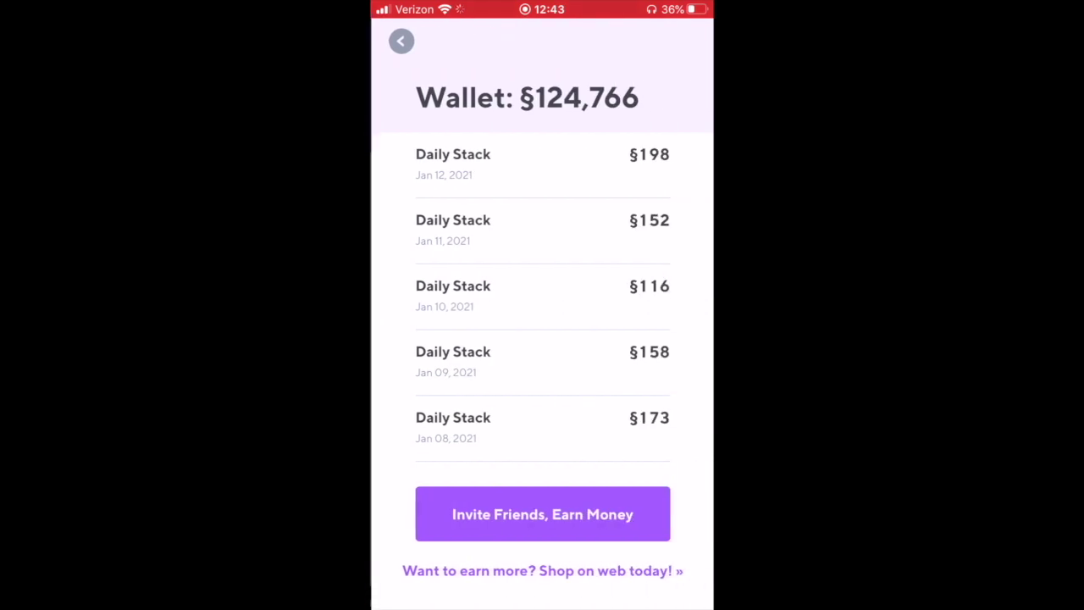
scroll(542, 305, "down", 5)
scroll(542, 305, "down", 10)
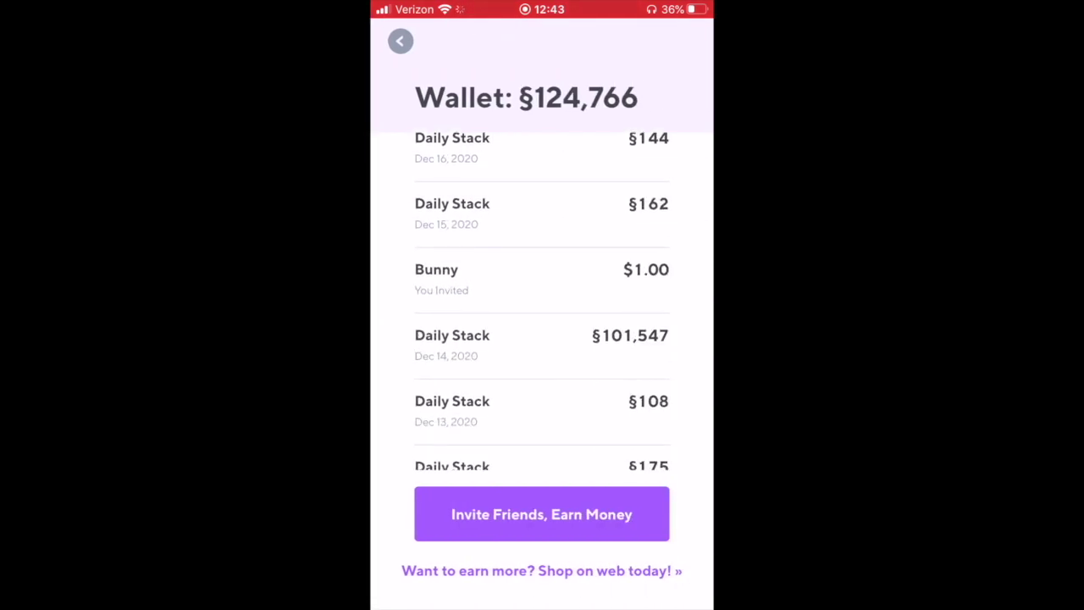